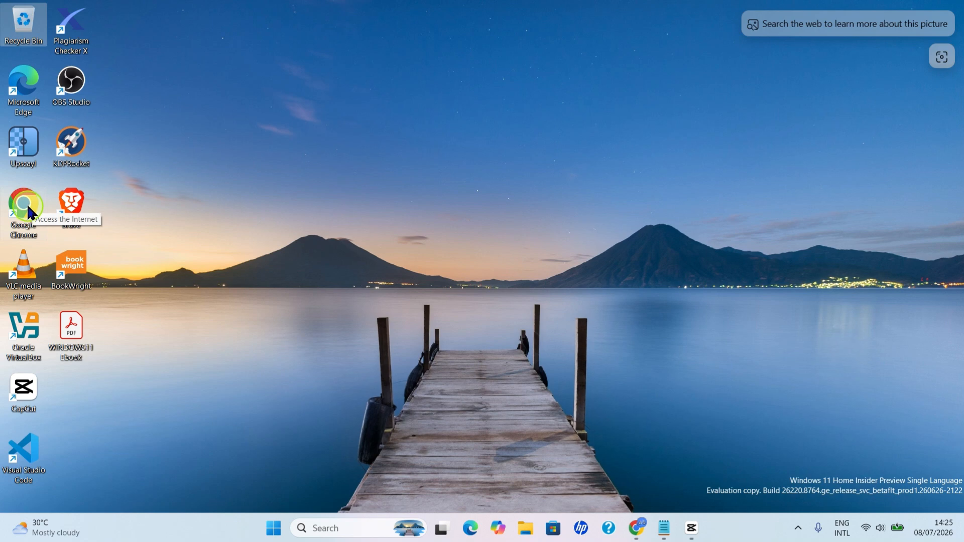
Open notebooklm.google.com in Google Chrome and create a new notebook, dismissing the prompt to add sources
double_click(26, 208)
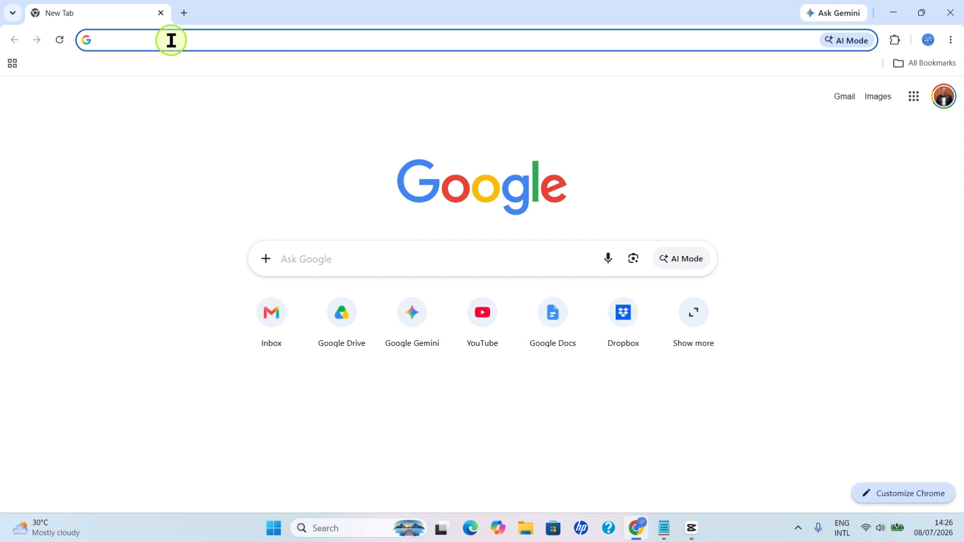
type("notebooklm.google.com")
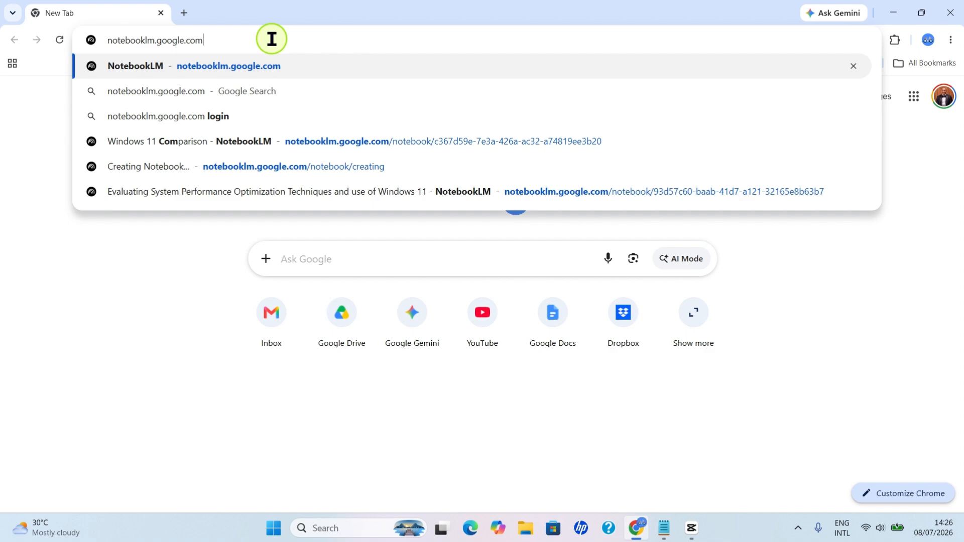
key("Return")
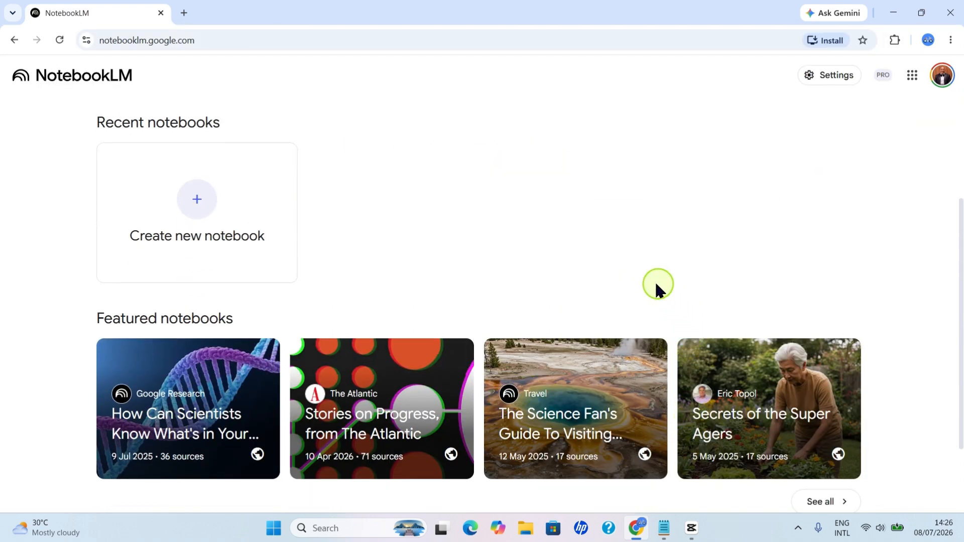
left_click(200, 205)
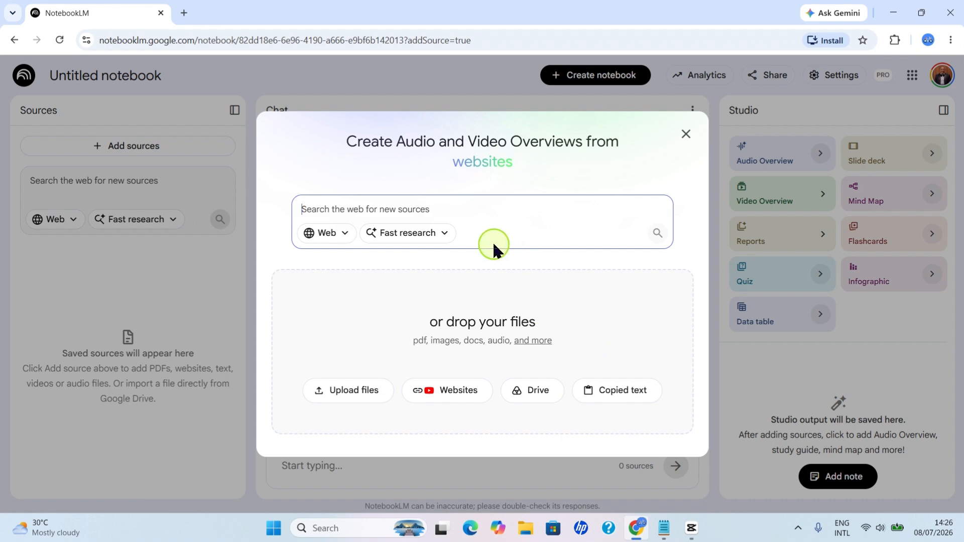
left_click(686, 135)
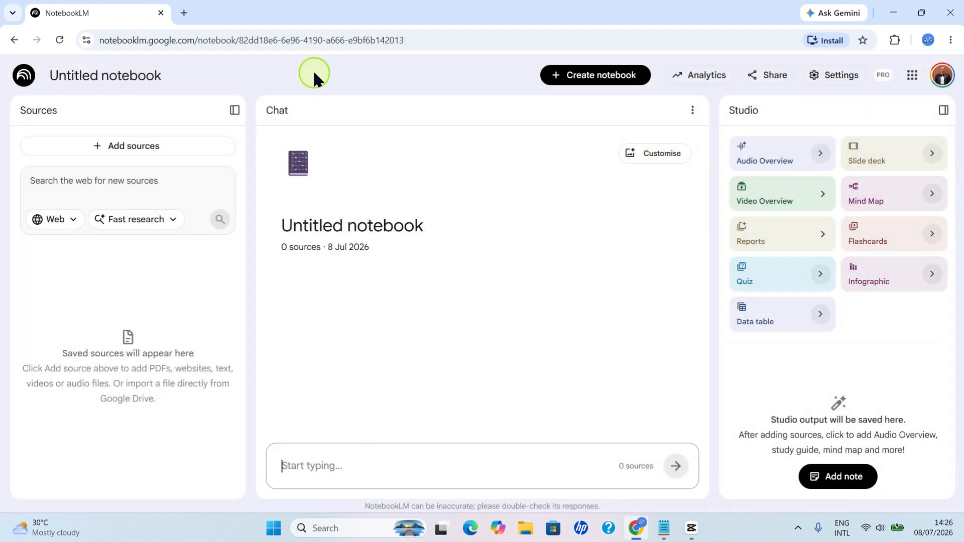
Rename the untitled notebook as "Quiz"
left_click(106, 74)
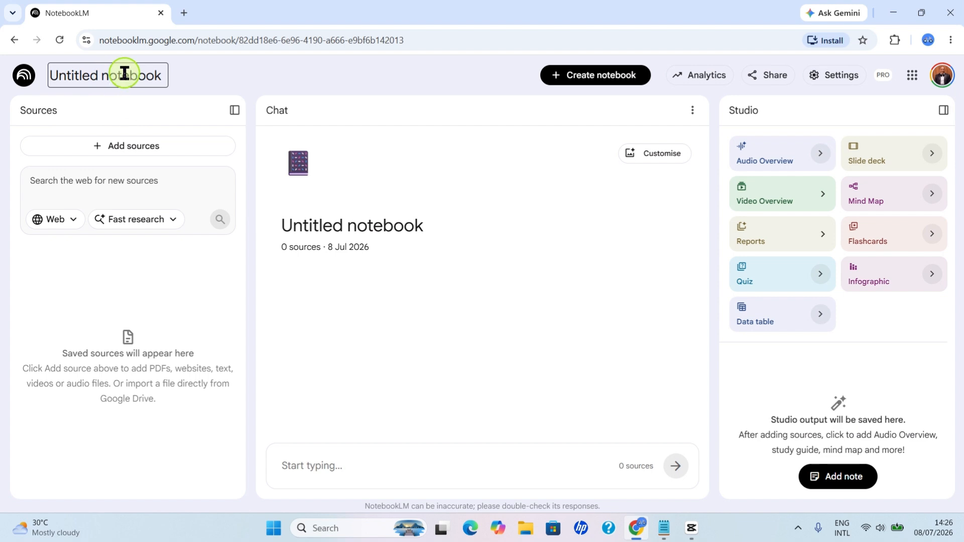
triple_click(124, 74)
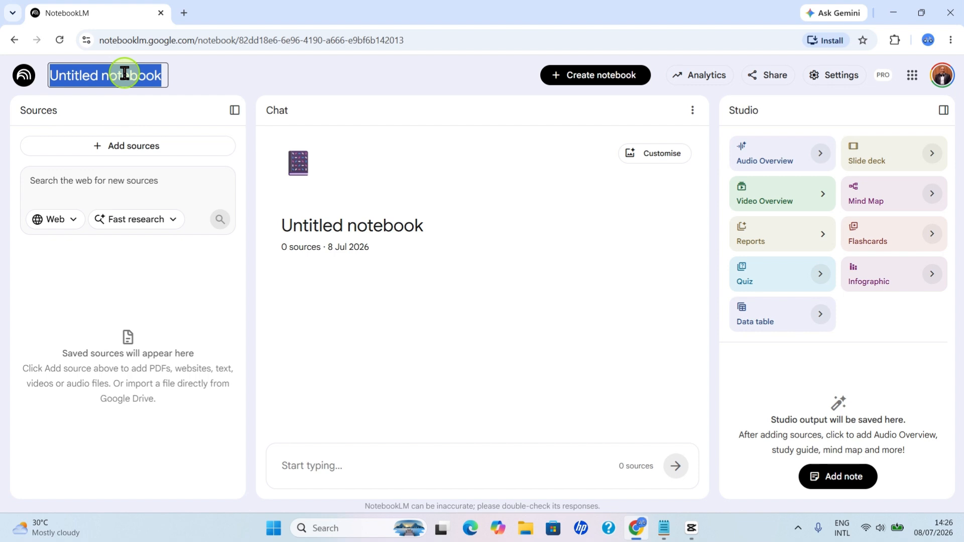
type("Quiz")
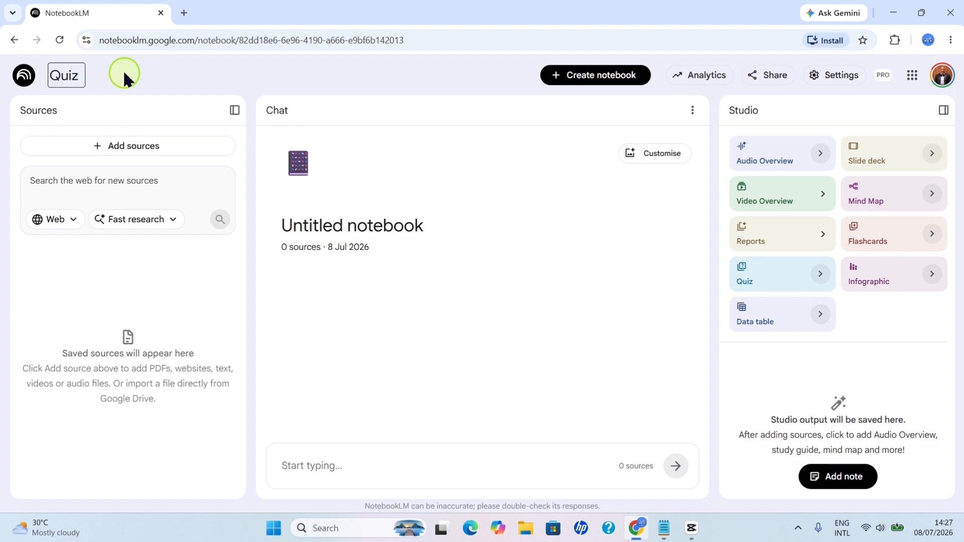
key("Return")
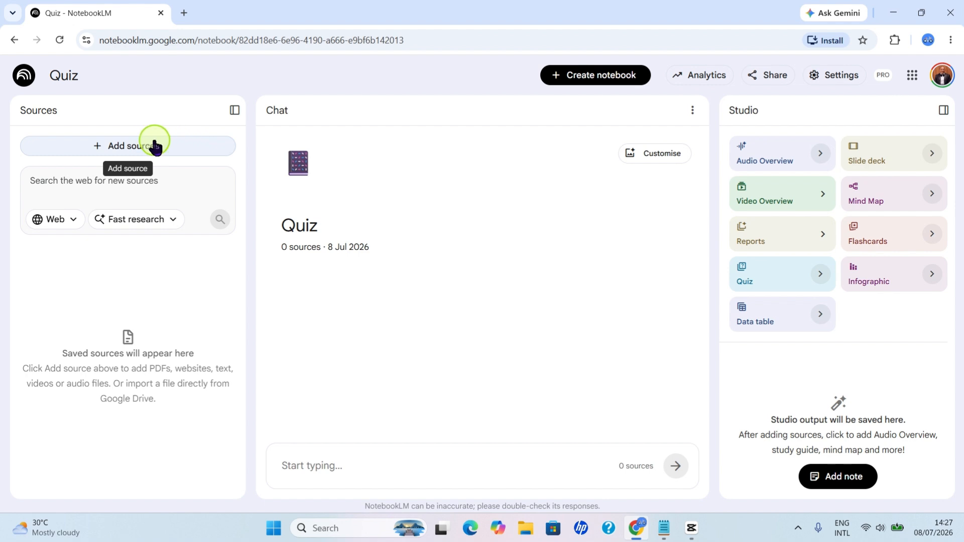
Upload the WINDOWS11 Ebook PDF from the Desktop as a source for the notebook
left_click(173, 151)
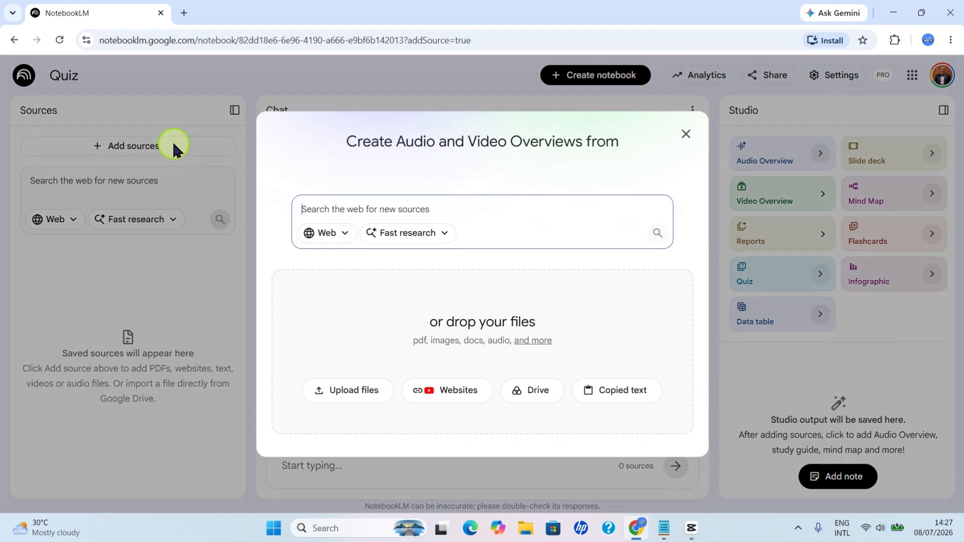
left_click(358, 392)
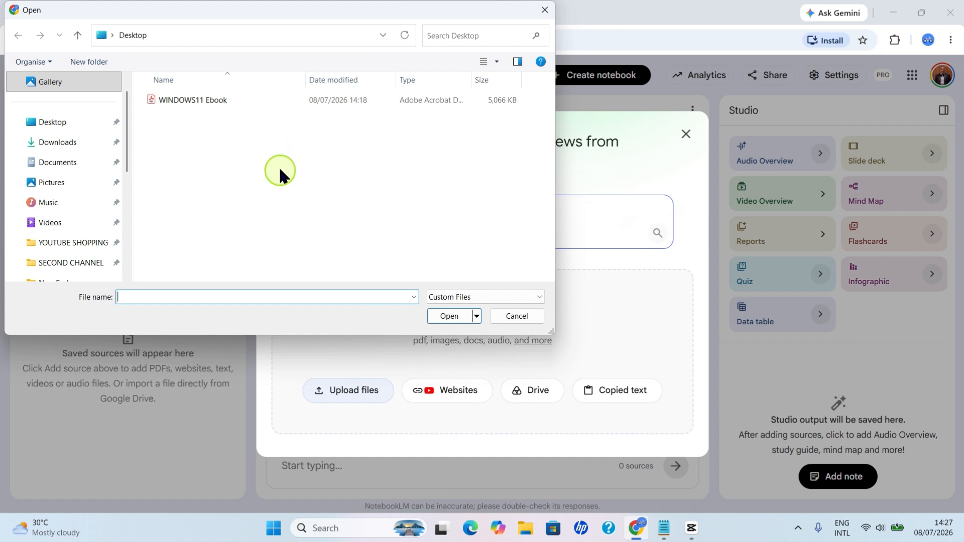
left_click(212, 102)
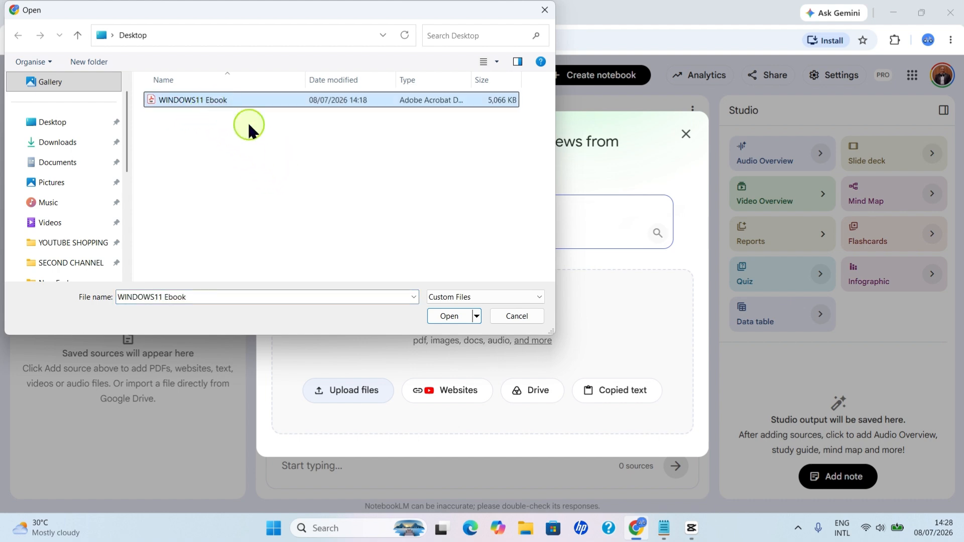
left_click(447, 315)
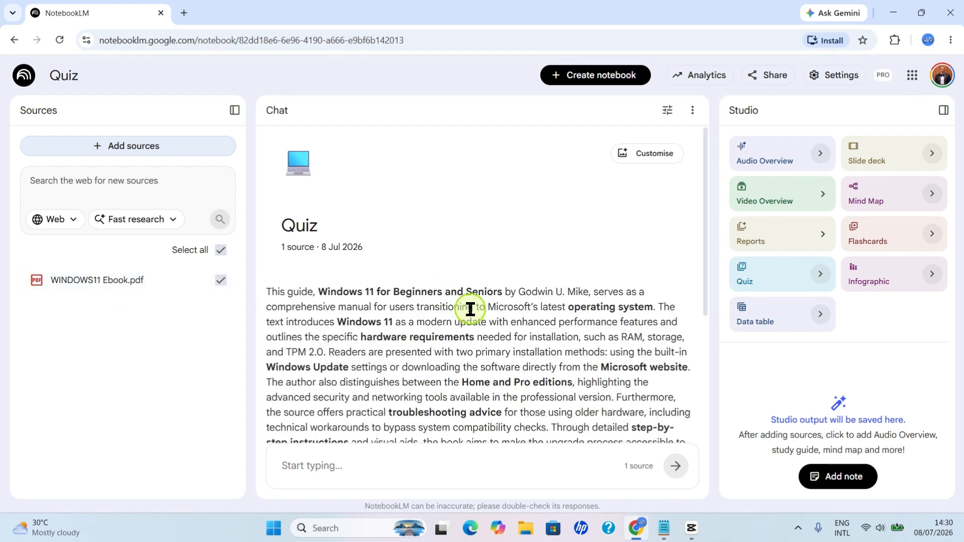
Read through the source summary and generate an interactive quiz from the uploaded ebook
scroll(418, 309, "down", 4)
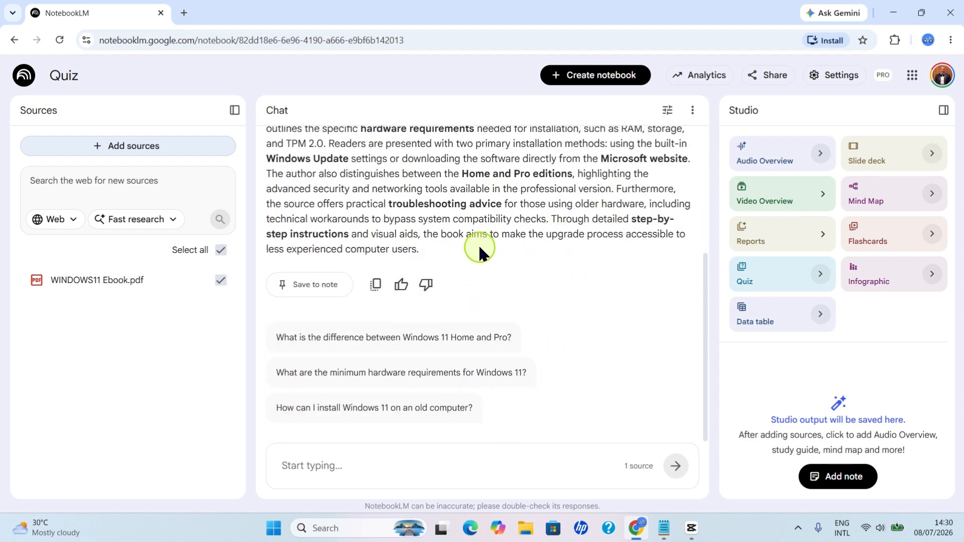
scroll(479, 251, "up", 4)
scroll(482, 253, "down", 2)
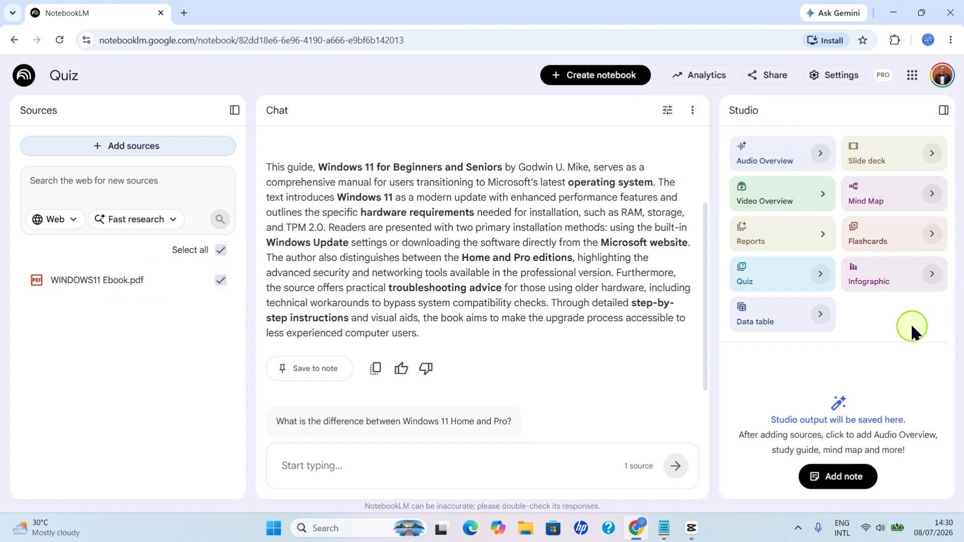
left_click(773, 282)
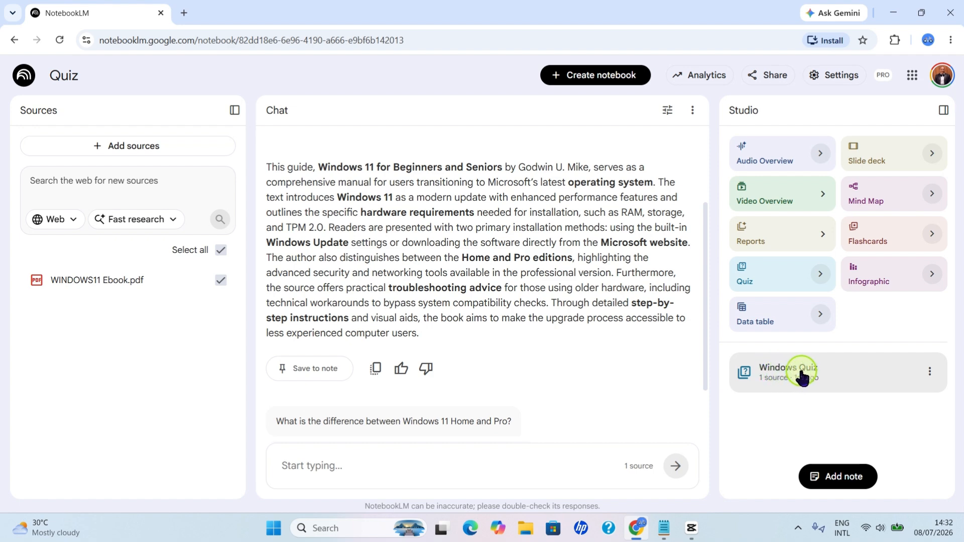
Open the generated Windows Quiz, look over its first question and answers, and advance to question 2
left_click(801, 376)
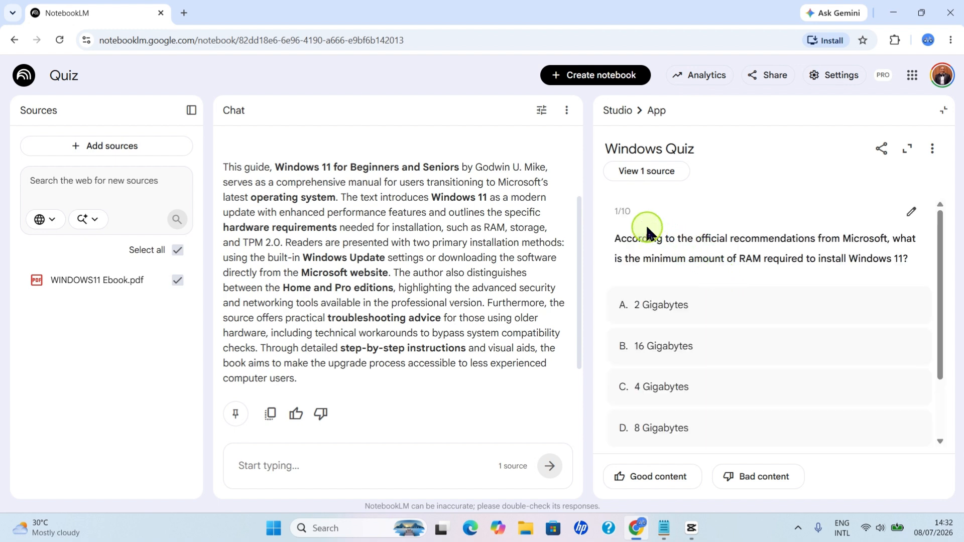
scroll(725, 239, "down", 2)
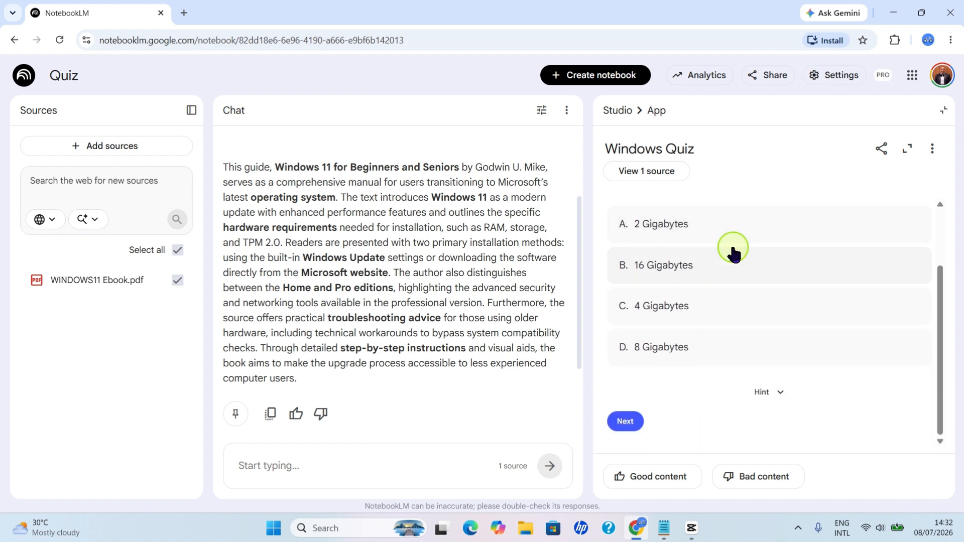
scroll(713, 255, "up", 2)
scroll(686, 257, "down", 2)
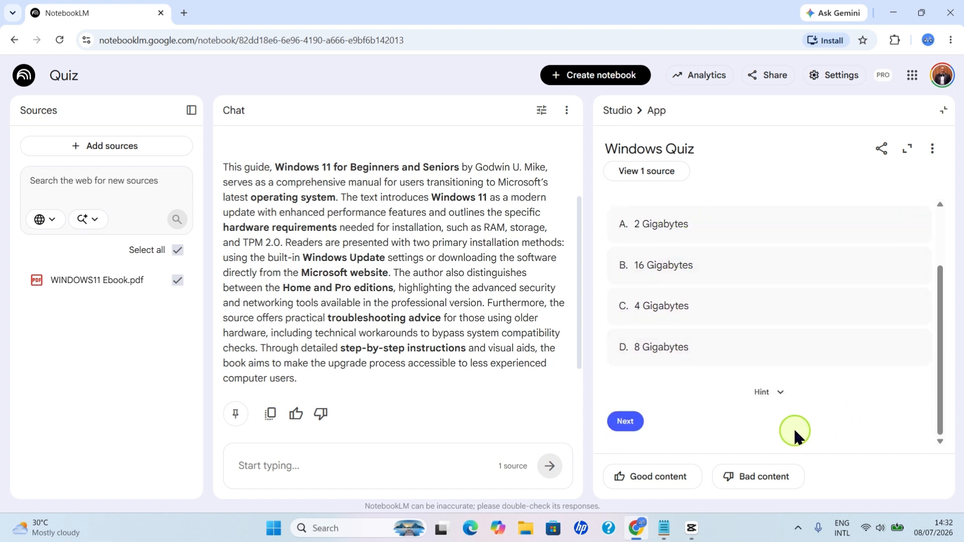
left_click(636, 428)
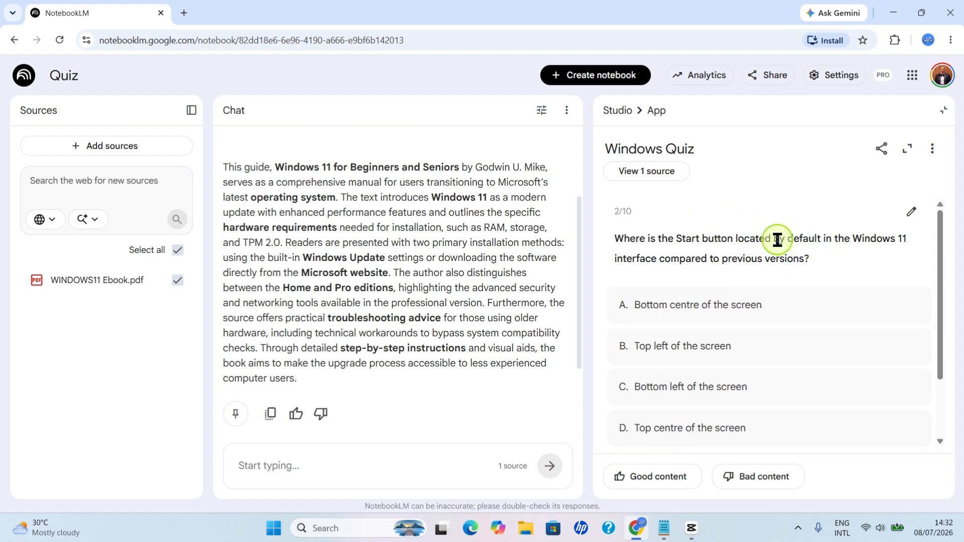
Edit question 2 to read "Where is the Start button located by default in the Windows 11 interface?"
left_click(913, 213)
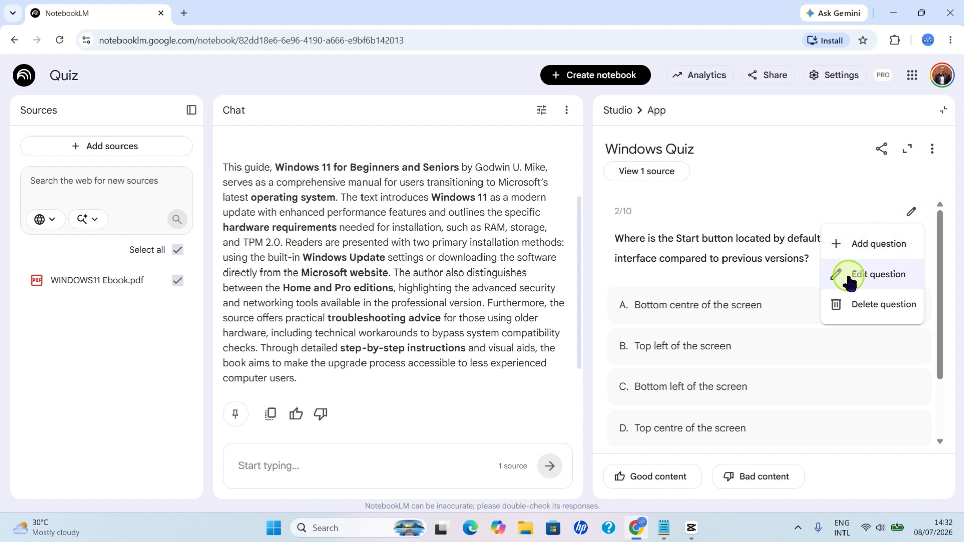
left_click(890, 275)
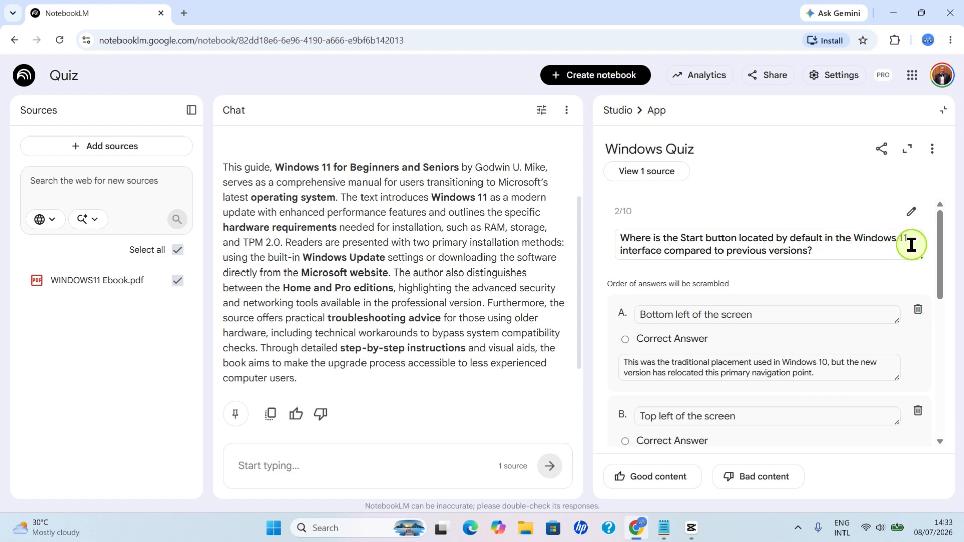
left_click(808, 251)
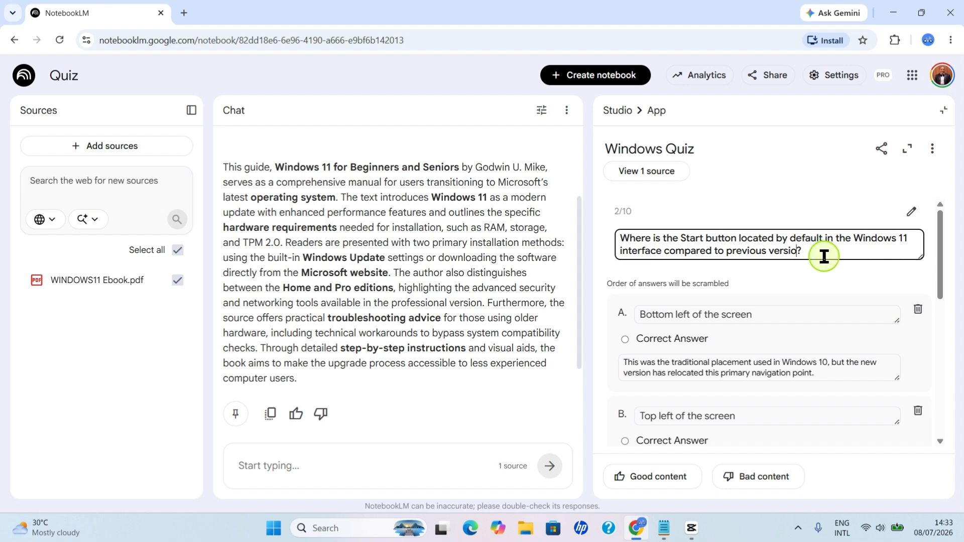
key("BackSpace")
key("BackSpace")
key("BackSpace")
key("BackSpace")
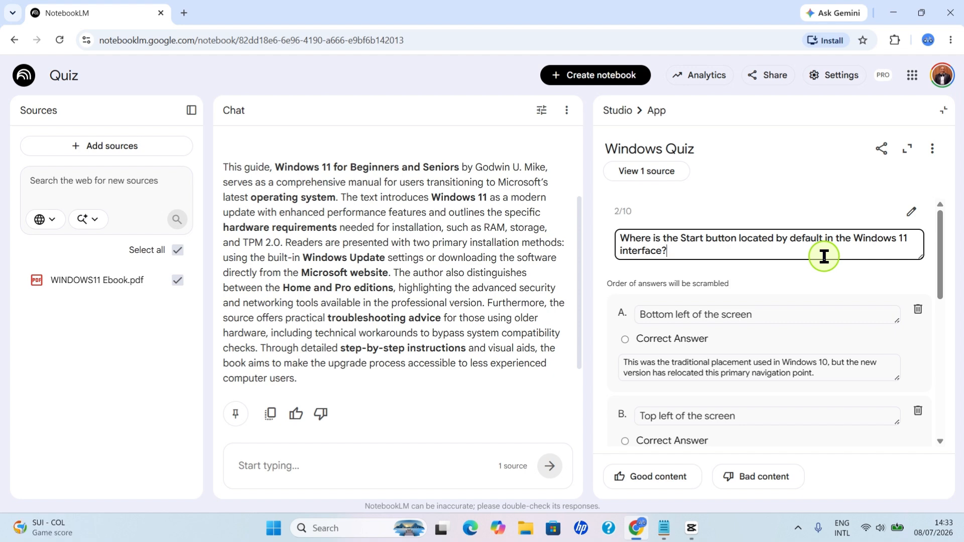
left_click(802, 338)
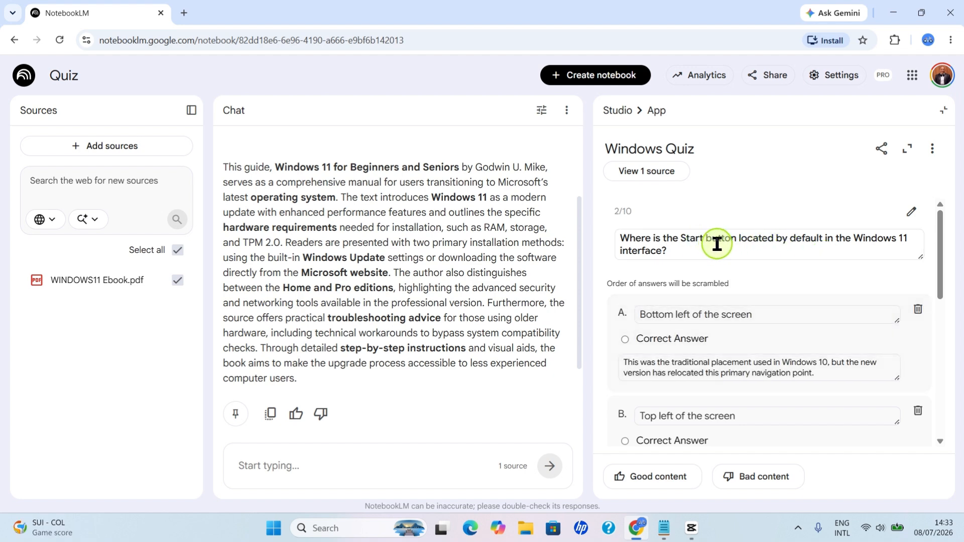
Page through the following questions of the Windows Quiz up to question 6
scroll(767, 267, "down", 7)
left_click(913, 437)
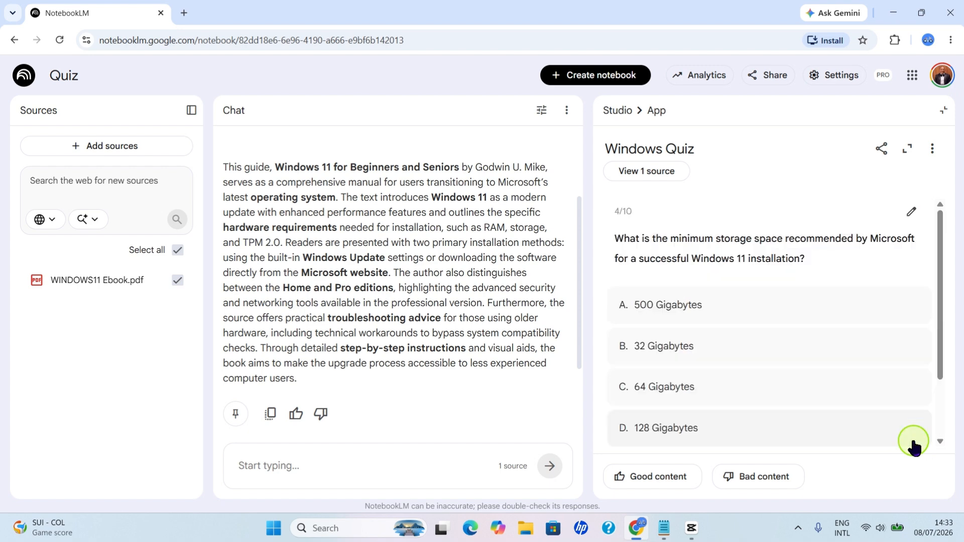
scroll(728, 275, "down", 1)
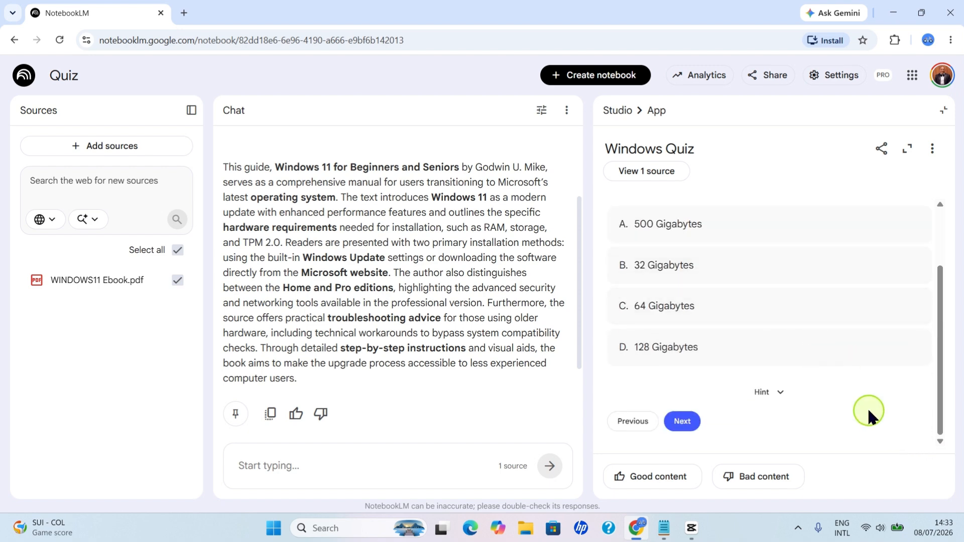
left_click(682, 422)
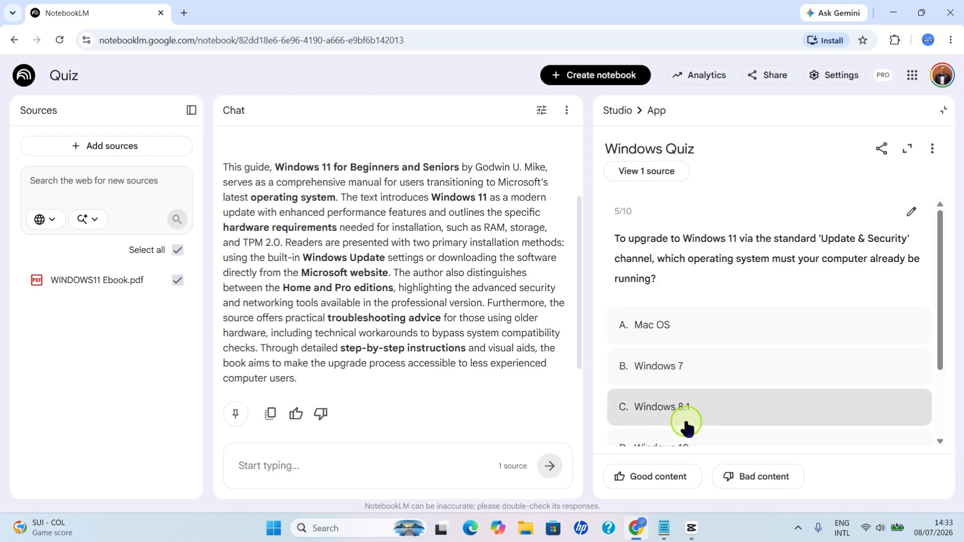
scroll(780, 362, "down", 3)
left_click(683, 421)
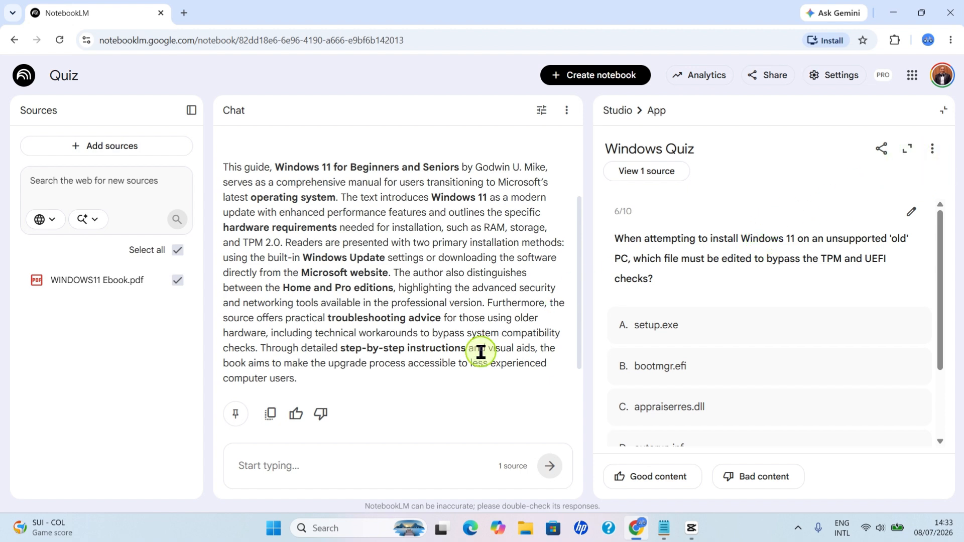
Send the chat request "Add ten more quiz" to generate additional questions from the source
scroll(482, 348, "down", 3)
left_click(280, 474)
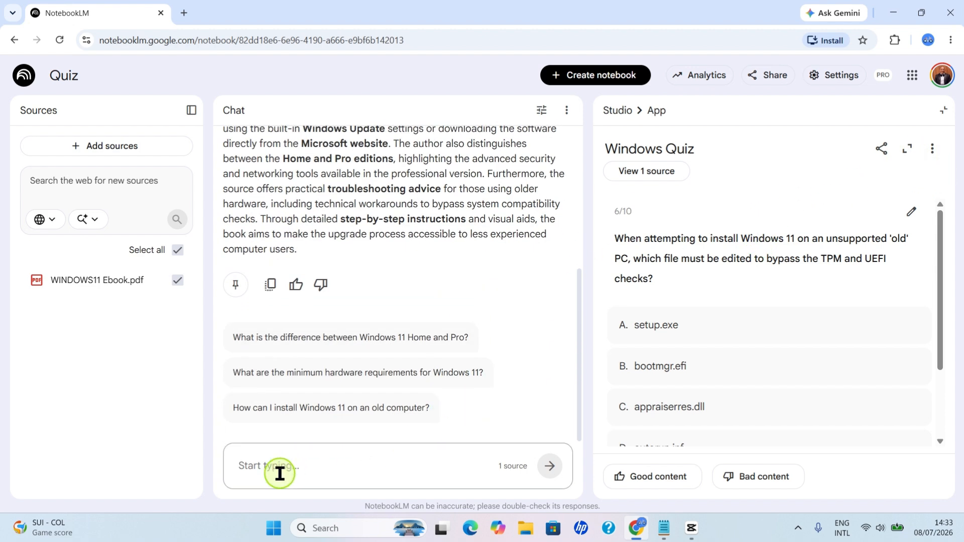
type("Add ten more quiz")
left_click(551, 472)
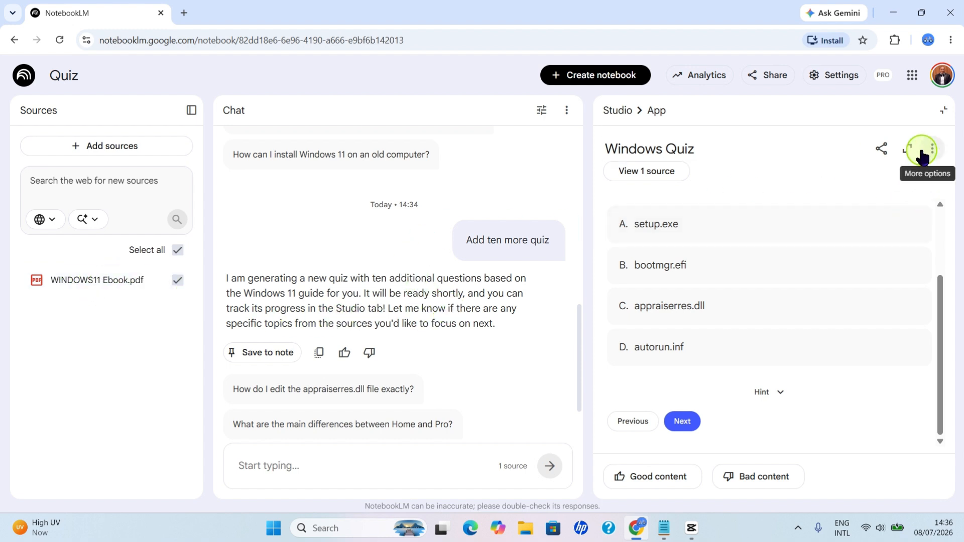
Leave the Windows Quiz and open the newly generated Windows 11 Quiz to look over its first question
left_click(946, 112)
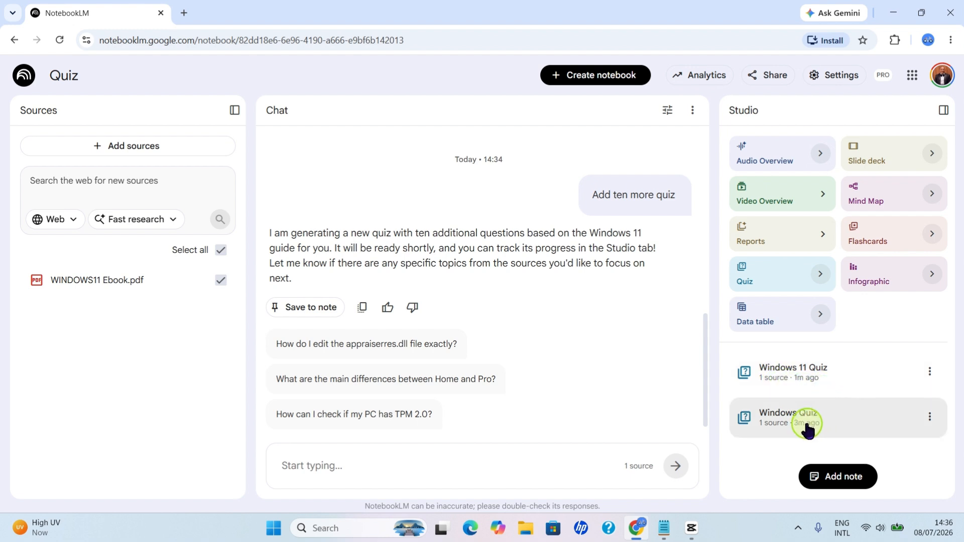
left_click(792, 376)
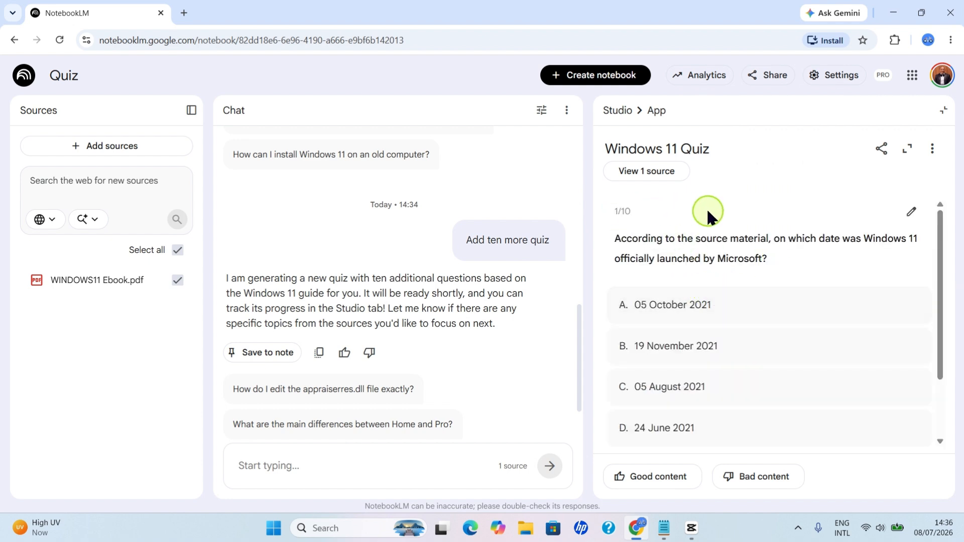
scroll(838, 303, "down", 2)
scroll(856, 361, "up", 2)
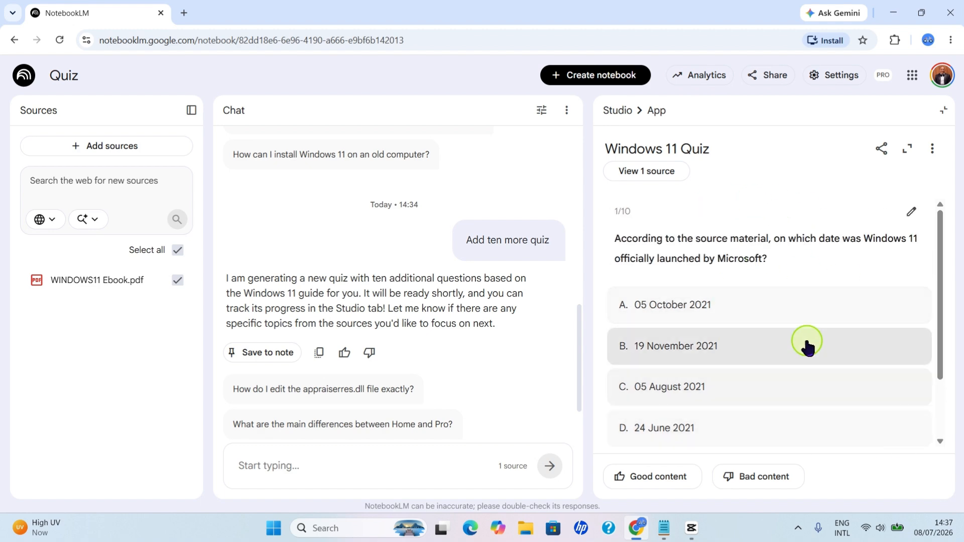
Open the sharing settings of the Windows 11 Quiz and set notebook access to "Anyone with a link"
left_click(882, 150)
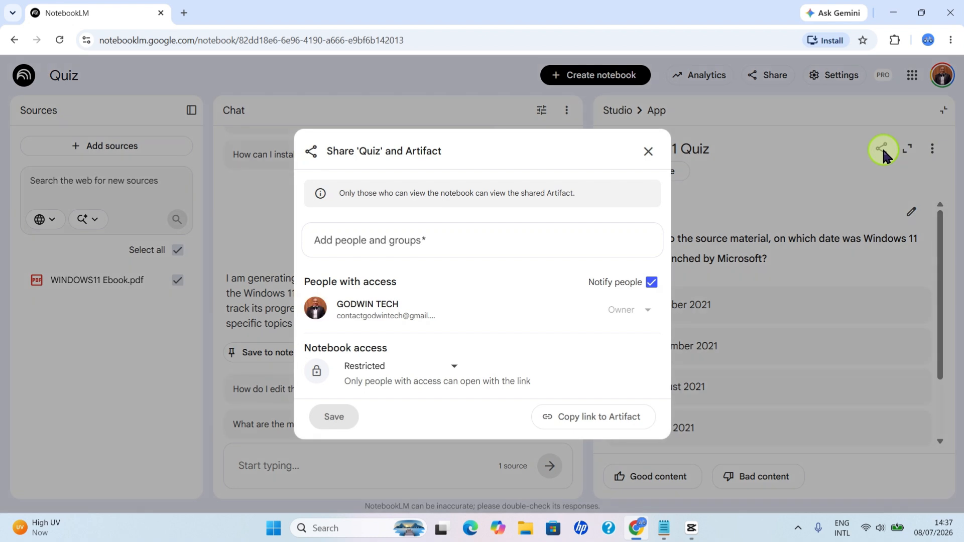
left_click(454, 369)
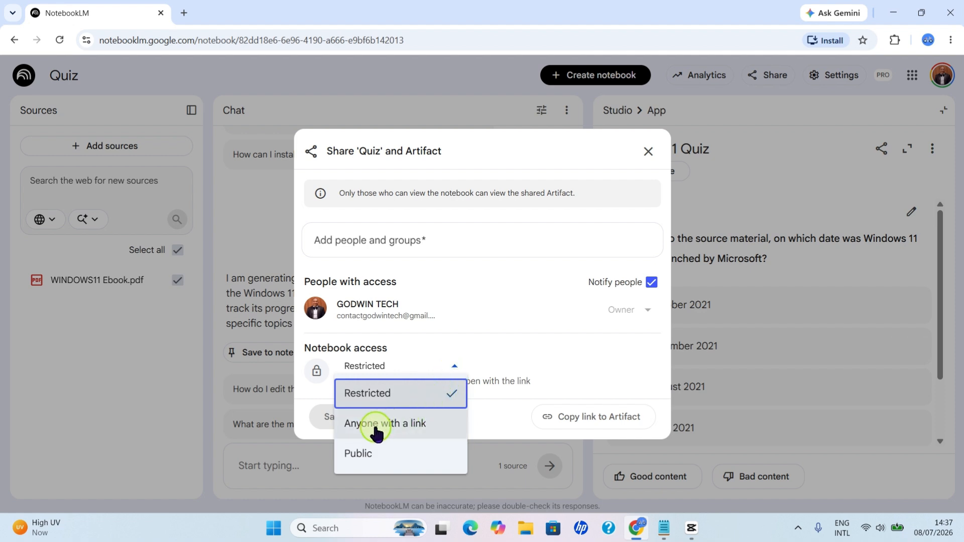
left_click(409, 433)
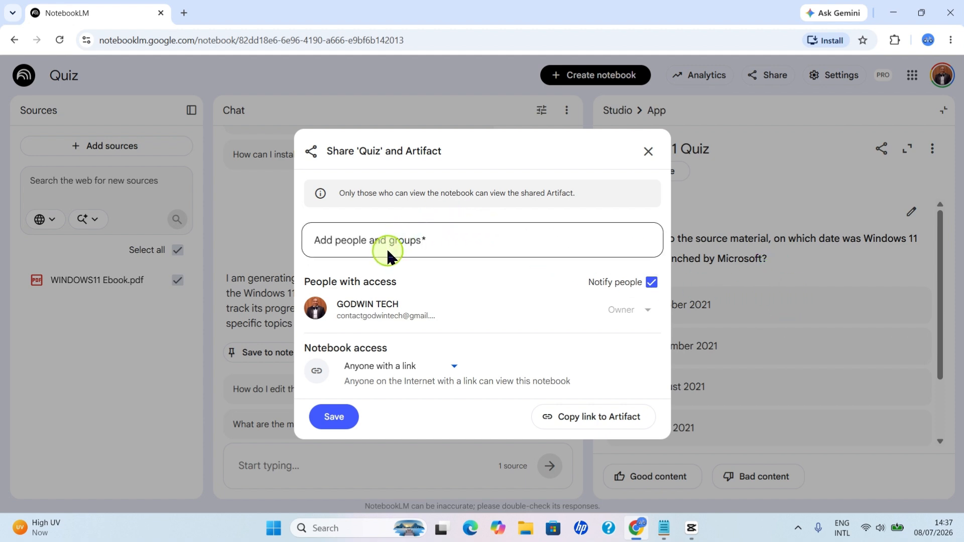
Add the recipient's e-mail address to the people with access as a Viewer and send the sharing invitation
left_click(326, 240)
type("michaelez")
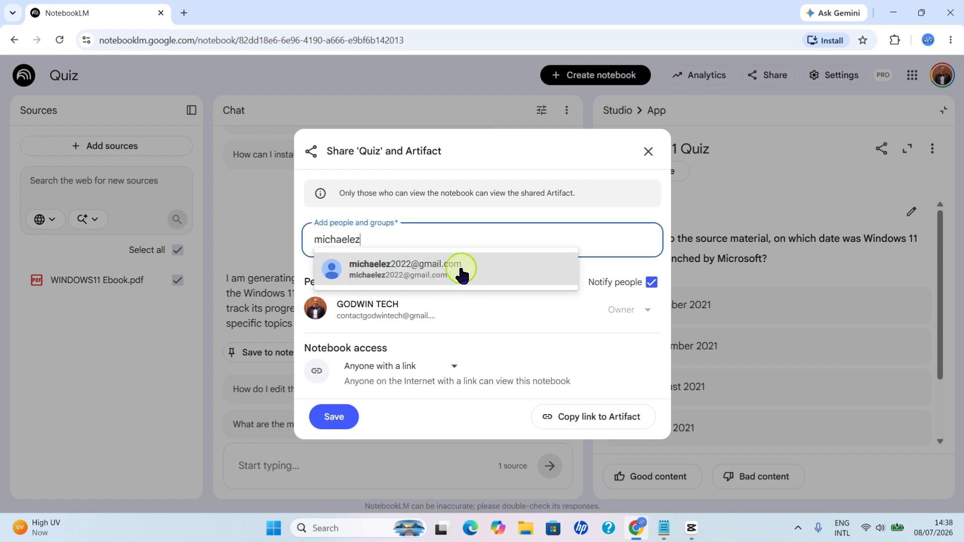
left_click(470, 274)
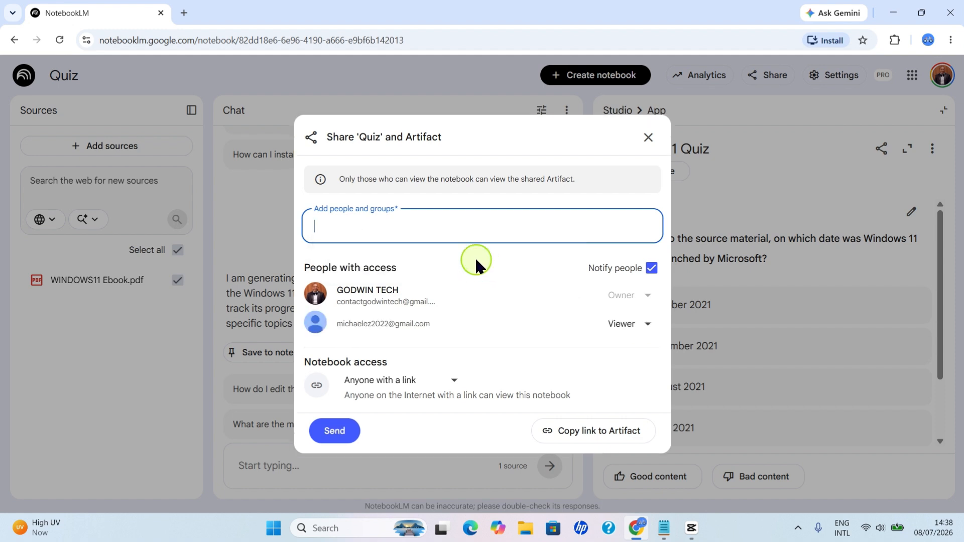
left_click(561, 441)
left_click(334, 431)
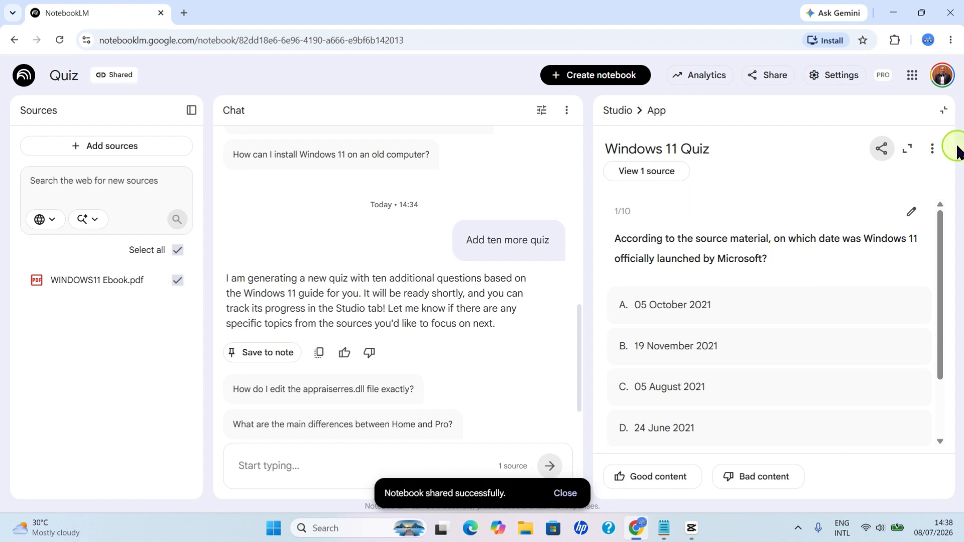
left_click(943, 110)
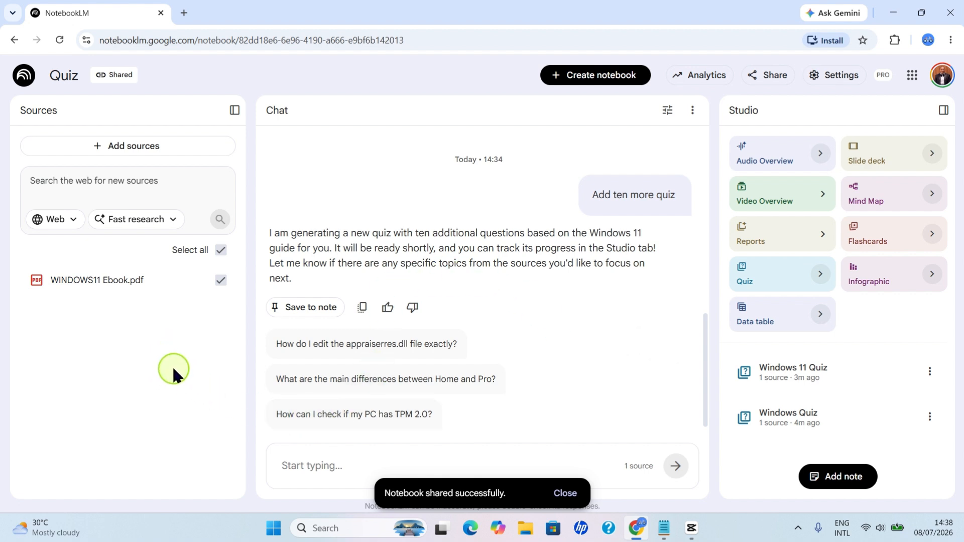
left_click(124, 150)
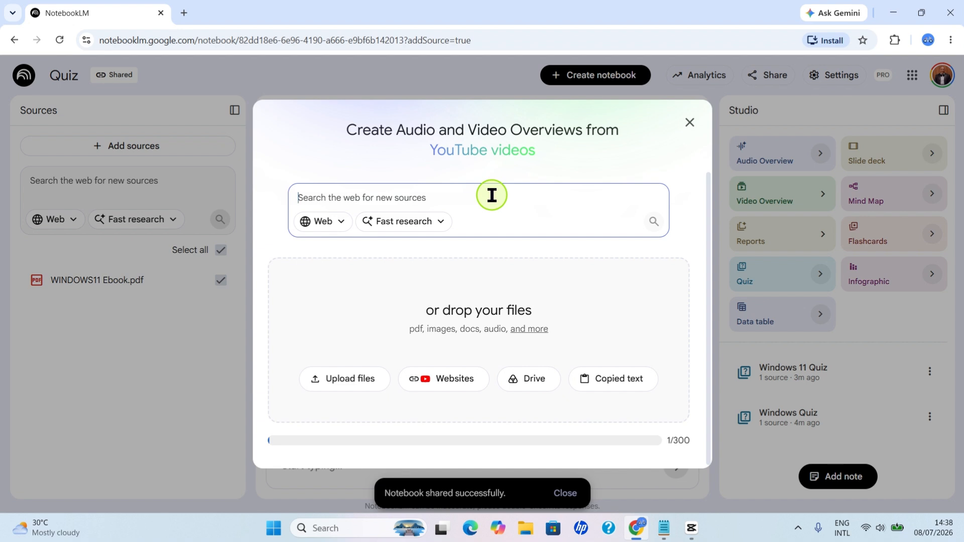
left_click(426, 385)
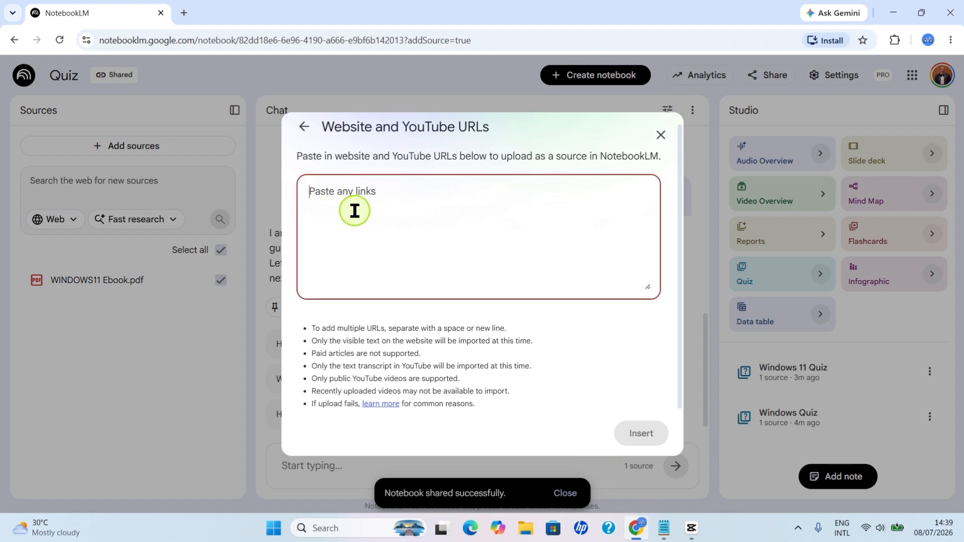
key("ctrl+v")
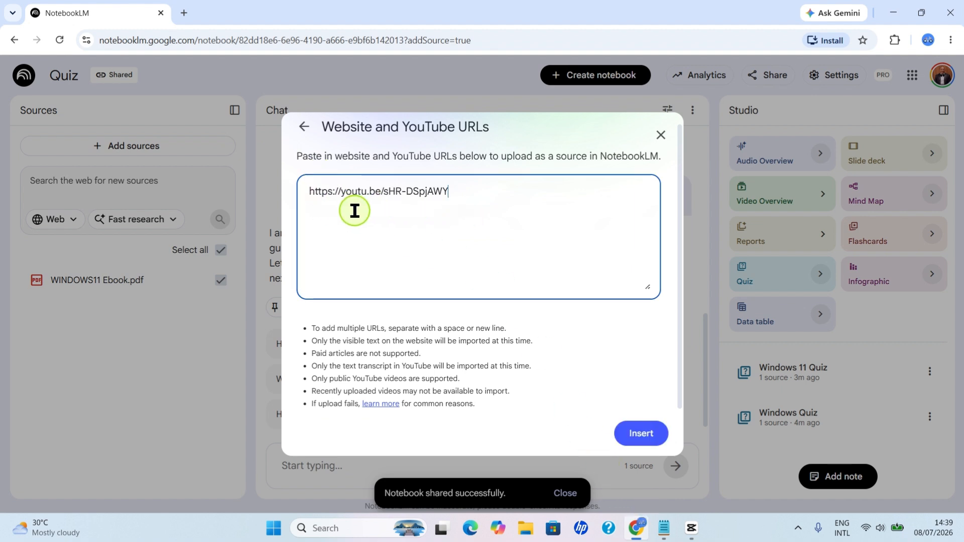
left_click(647, 435)
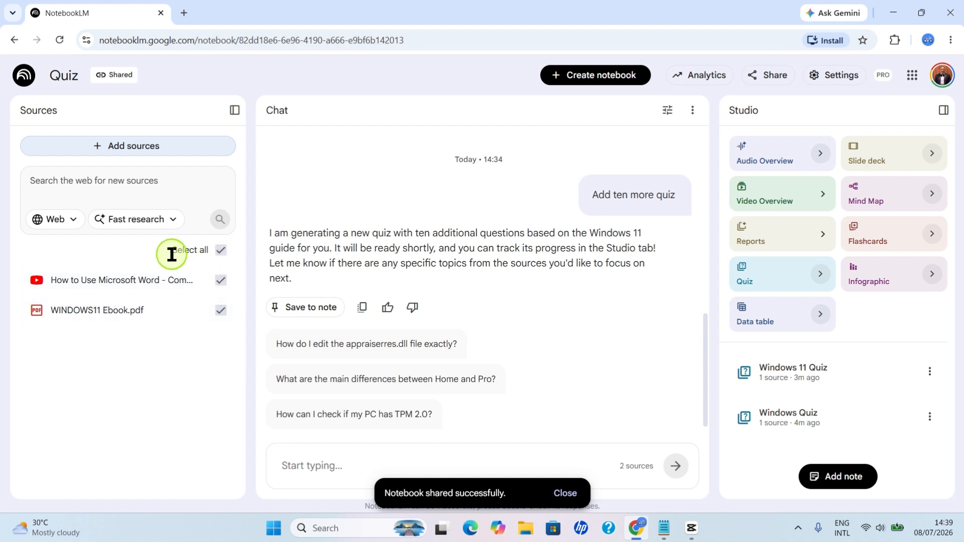
Select only the "How to Use Microsoft Word" YouTube source and generate a new quiz from it
left_click(221, 251)
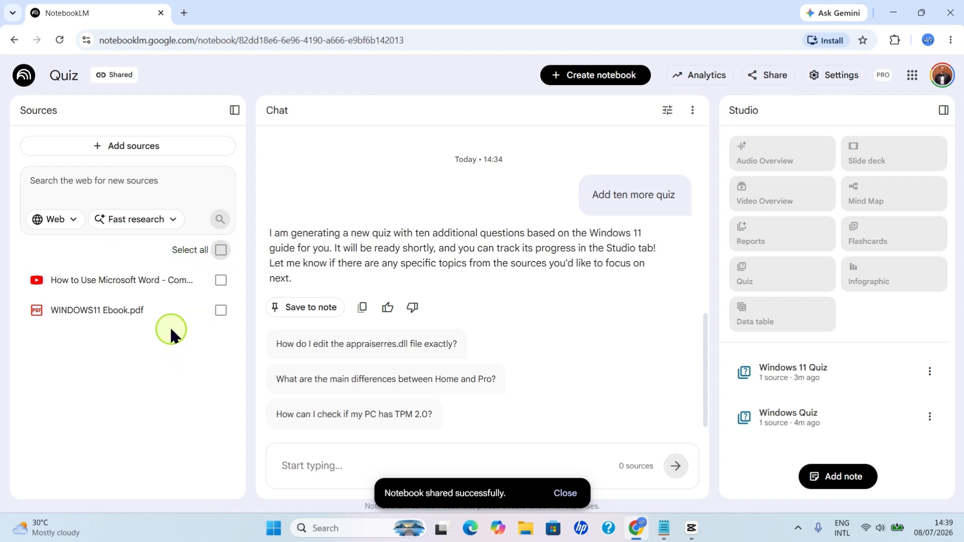
left_click(221, 280)
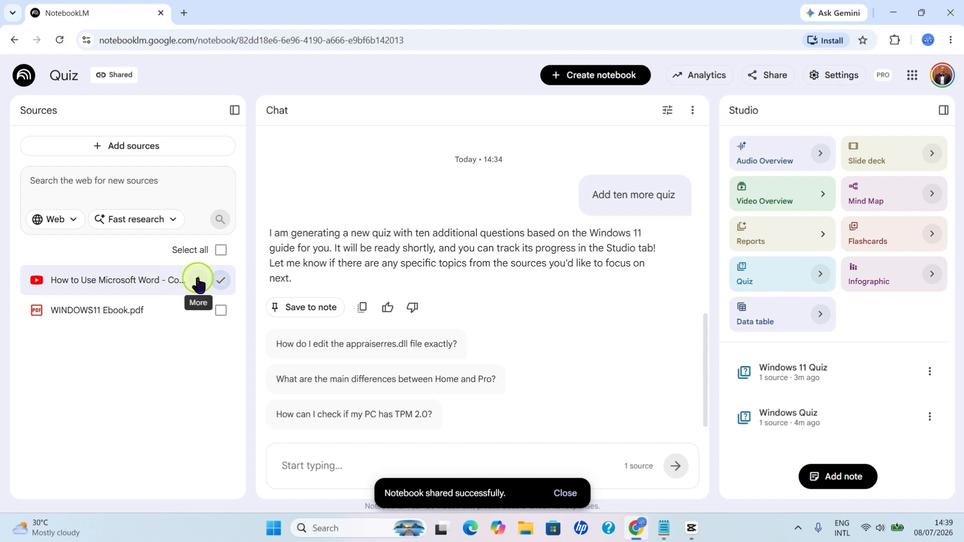
scroll(331, 380, "down", 2)
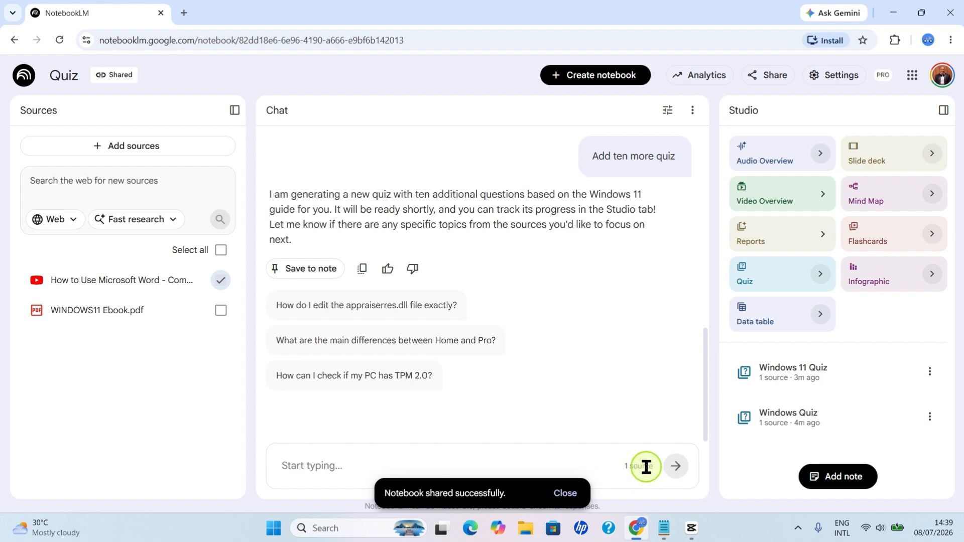
left_click(568, 493)
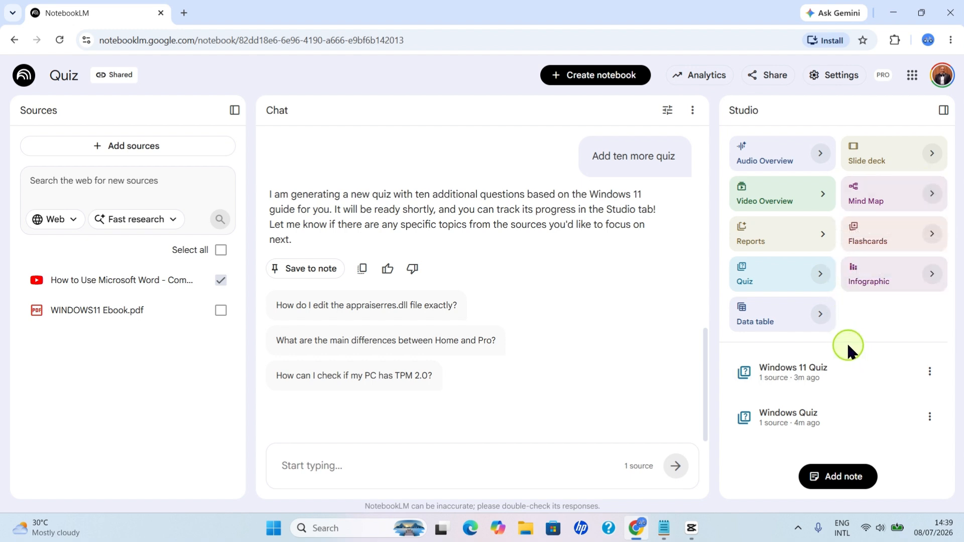
left_click(751, 276)
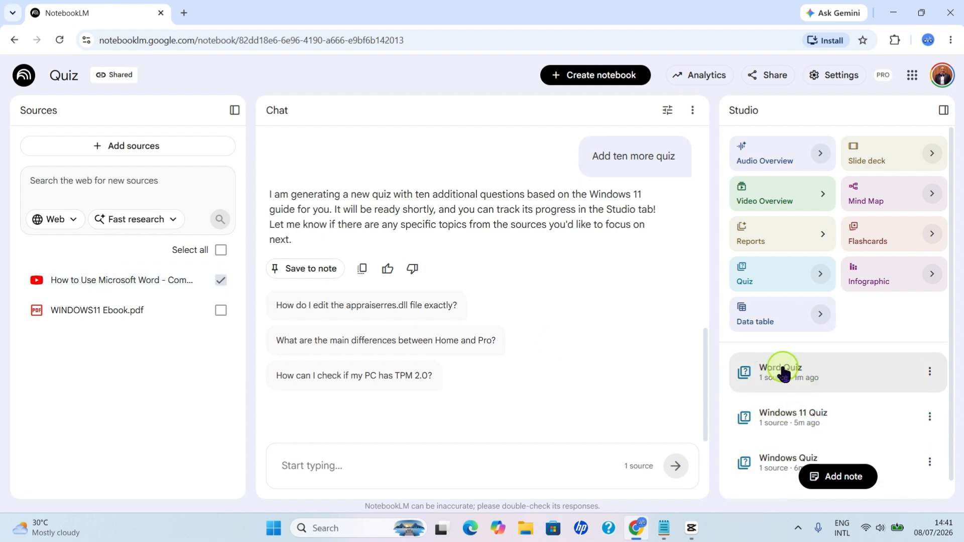
Open the newly generated Word Quiz and look over its first question and all answer options
left_click(797, 385)
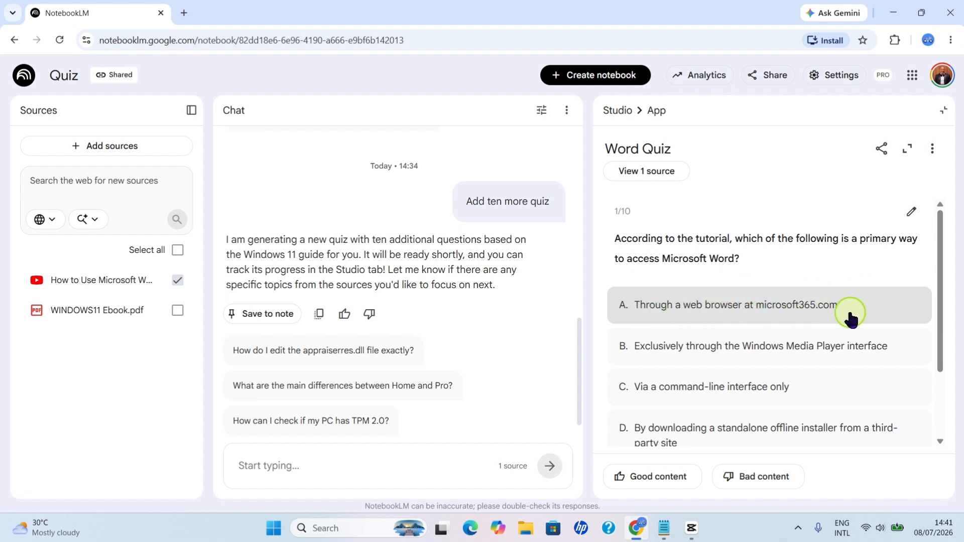
scroll(669, 432, "down", 2)
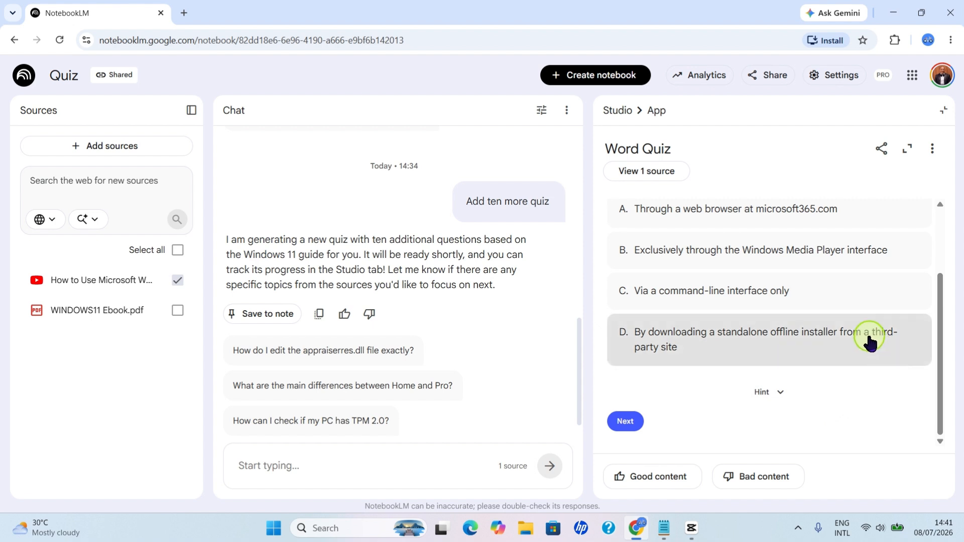
scroll(868, 338, "up", 2)
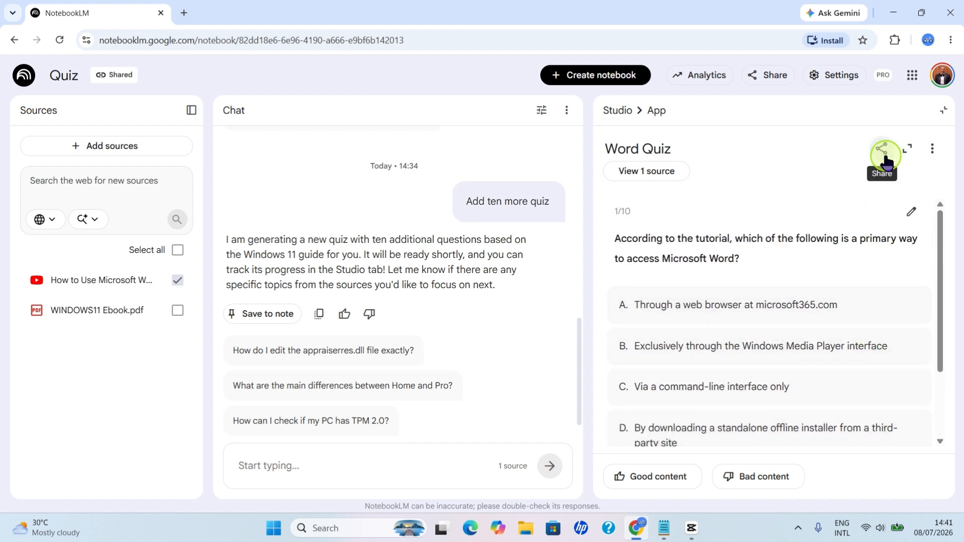